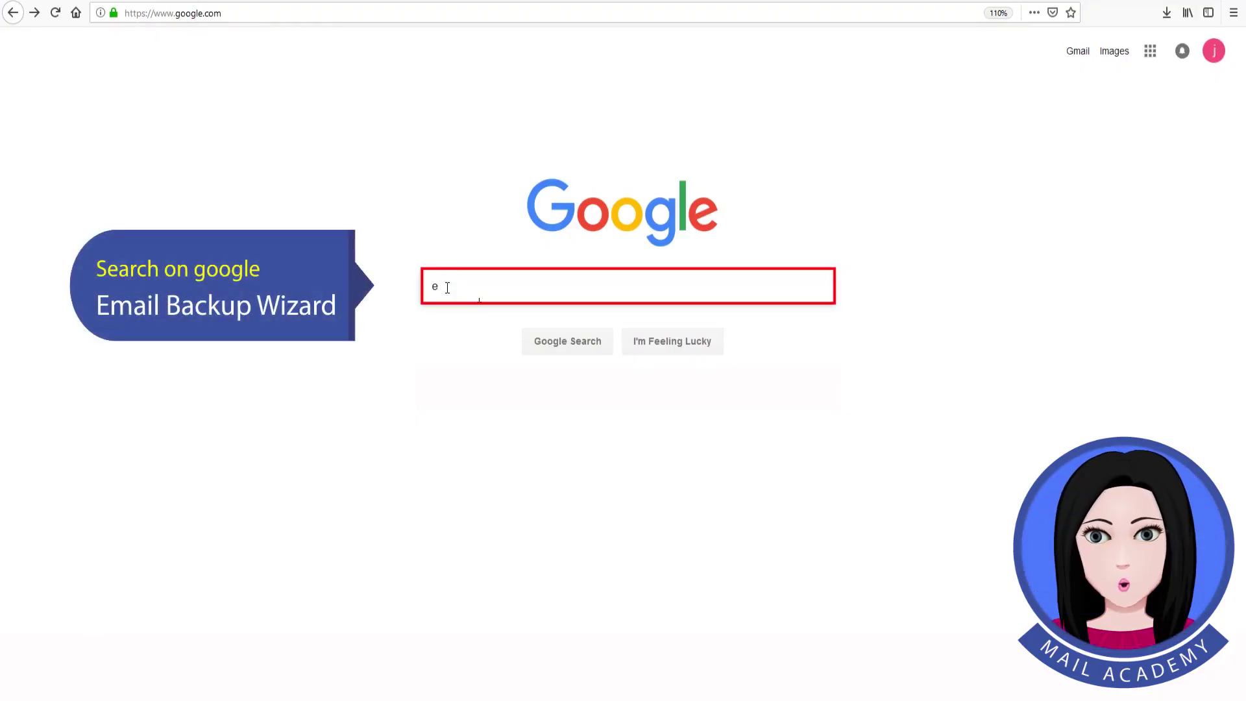
Search Google for 'email backup wizard' and open the Email Backup Wizard product website
type("ckup wizard")
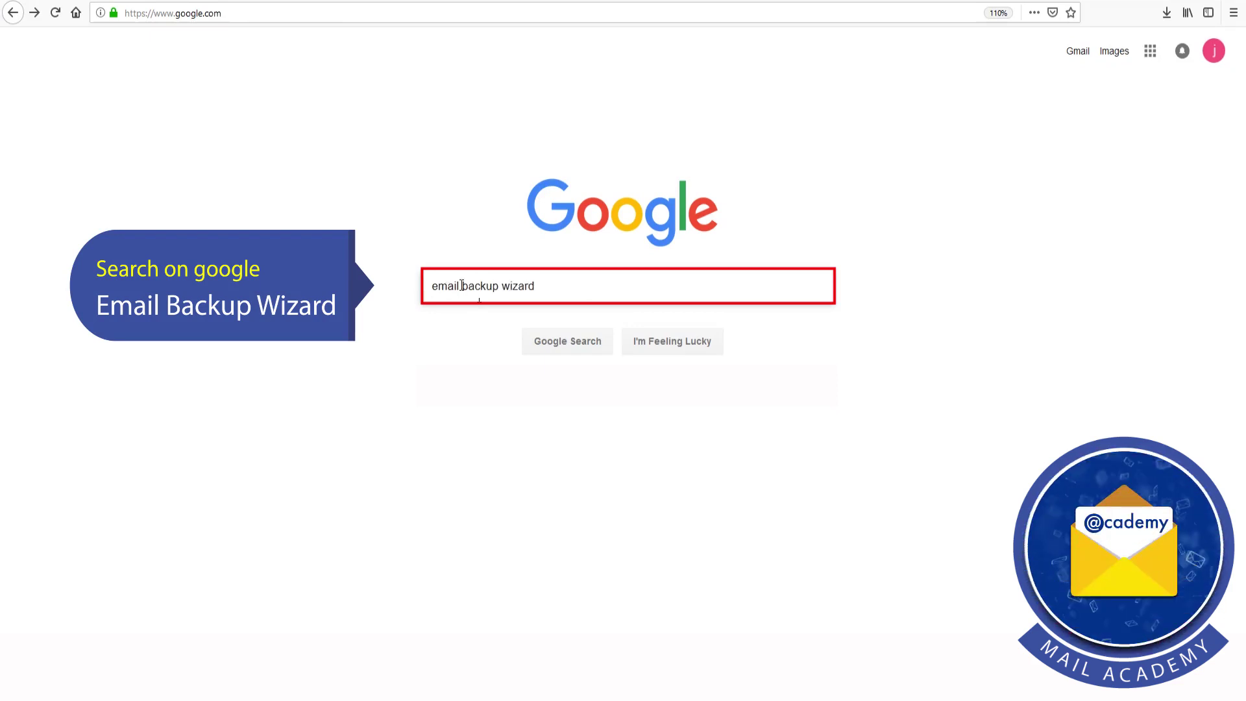
left_click(566, 342)
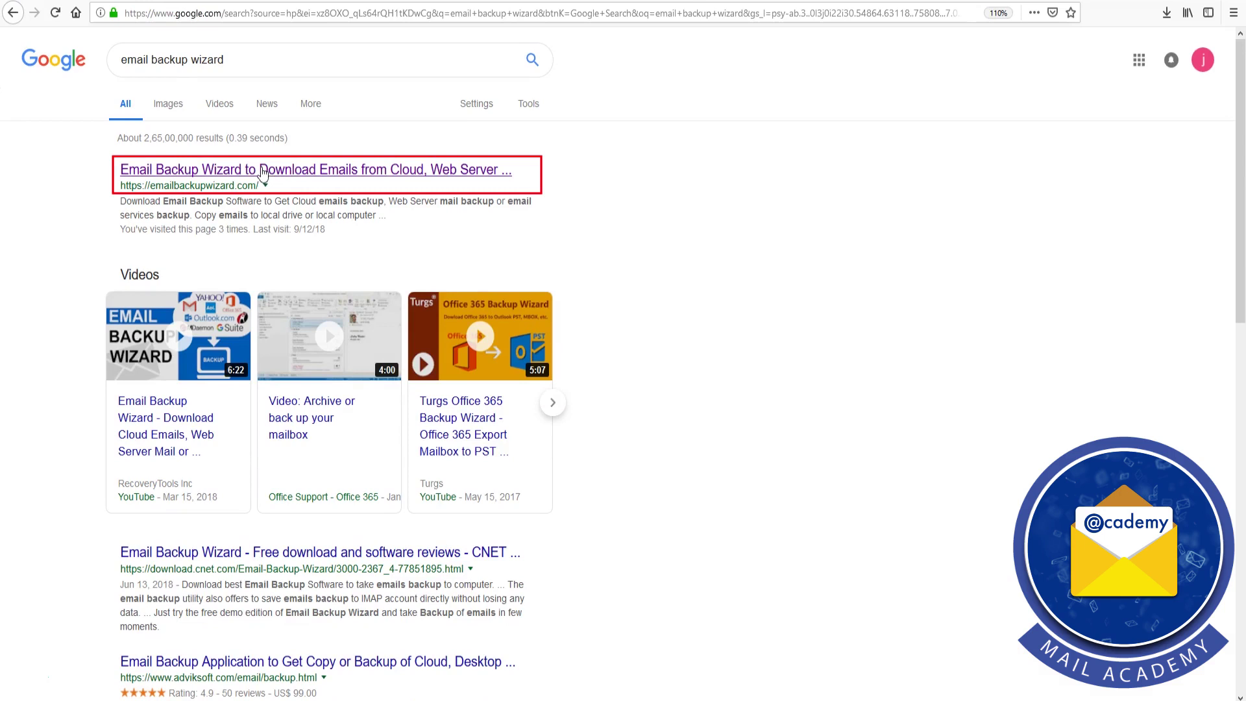
left_click(263, 170)
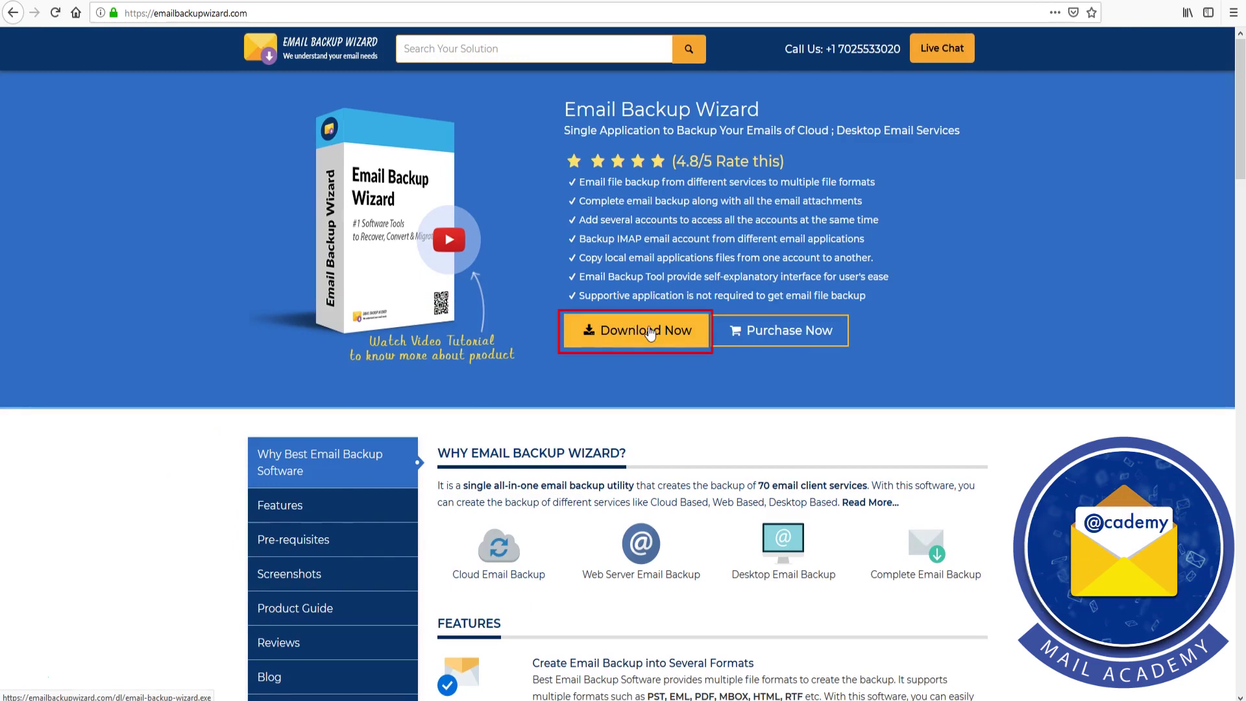
Download and save the setup-email-backup(6).exe installer, then open it from recent downloads
left_click(650, 332)
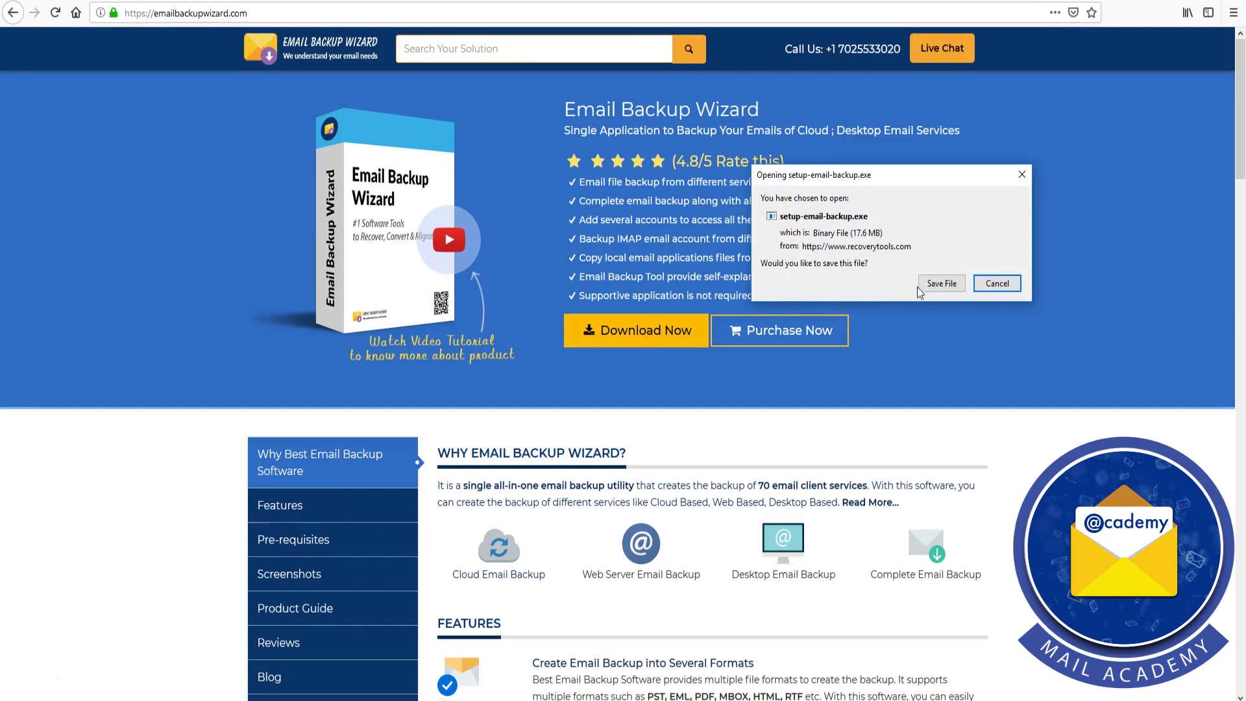
left_click(944, 286)
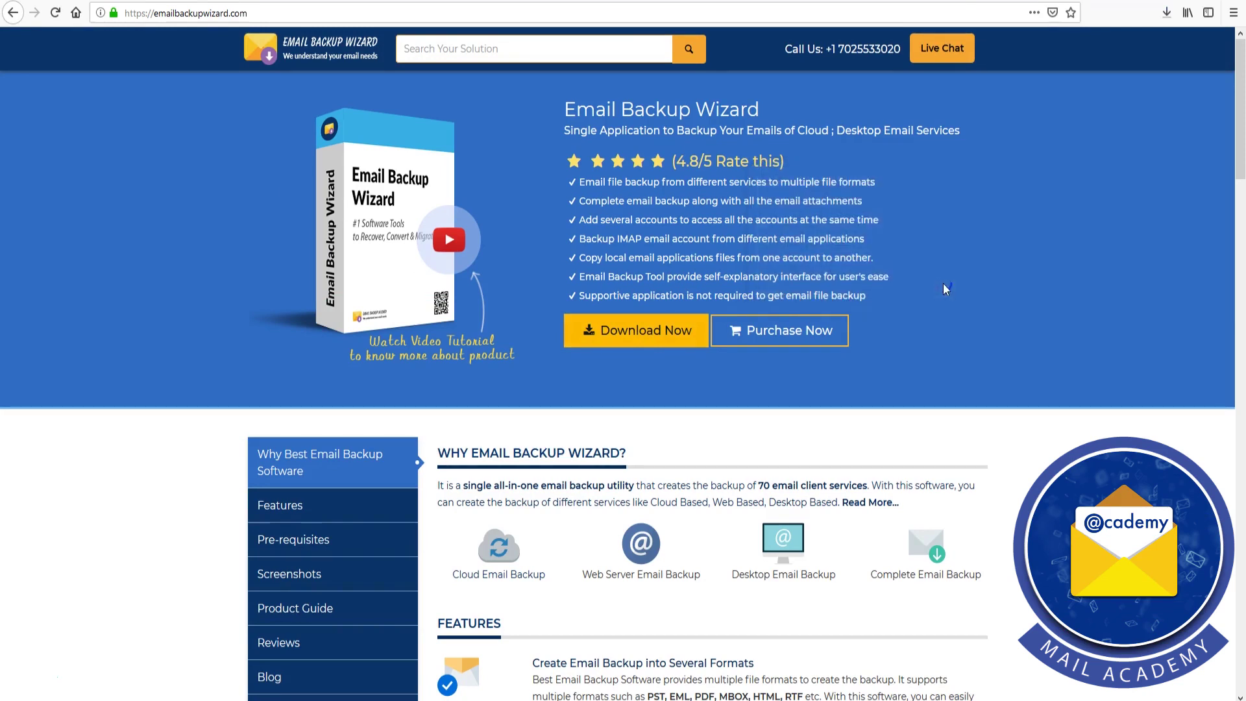
left_click(1167, 13)
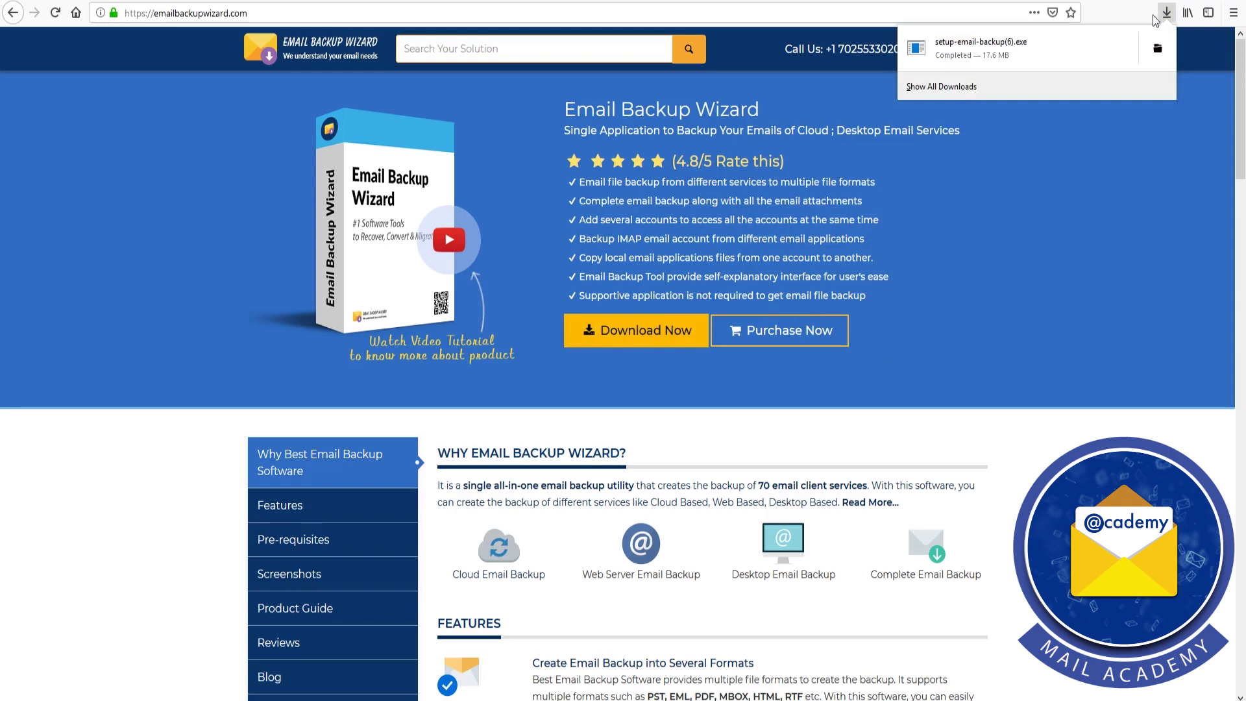
left_click(976, 57)
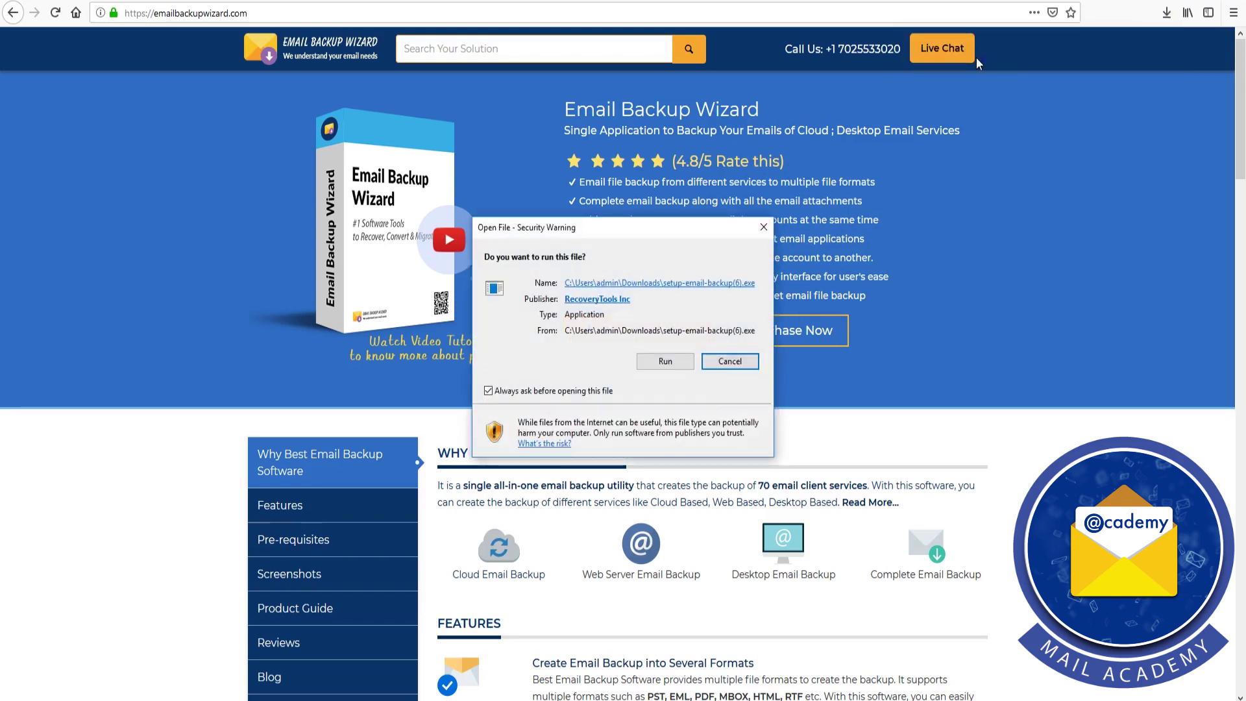
Install Email Backup Wizard in English, accepting the license and default options, then launch it
left_click(665, 361)
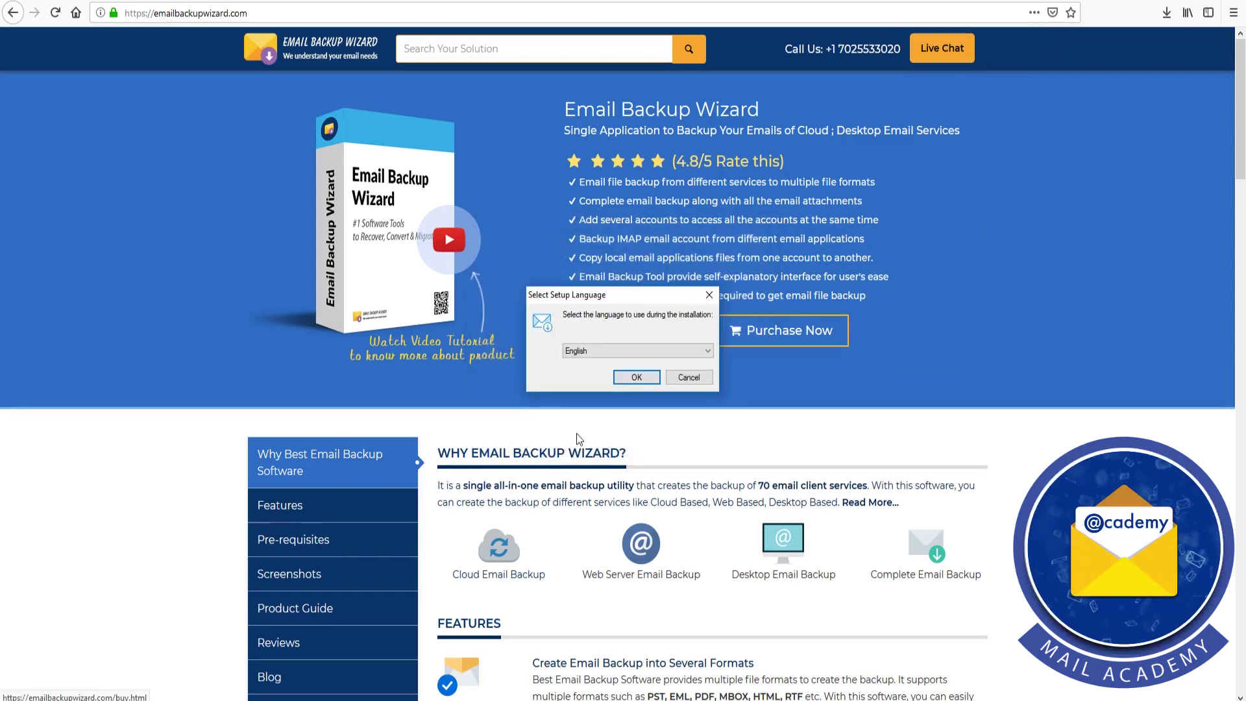
left_click(638, 377)
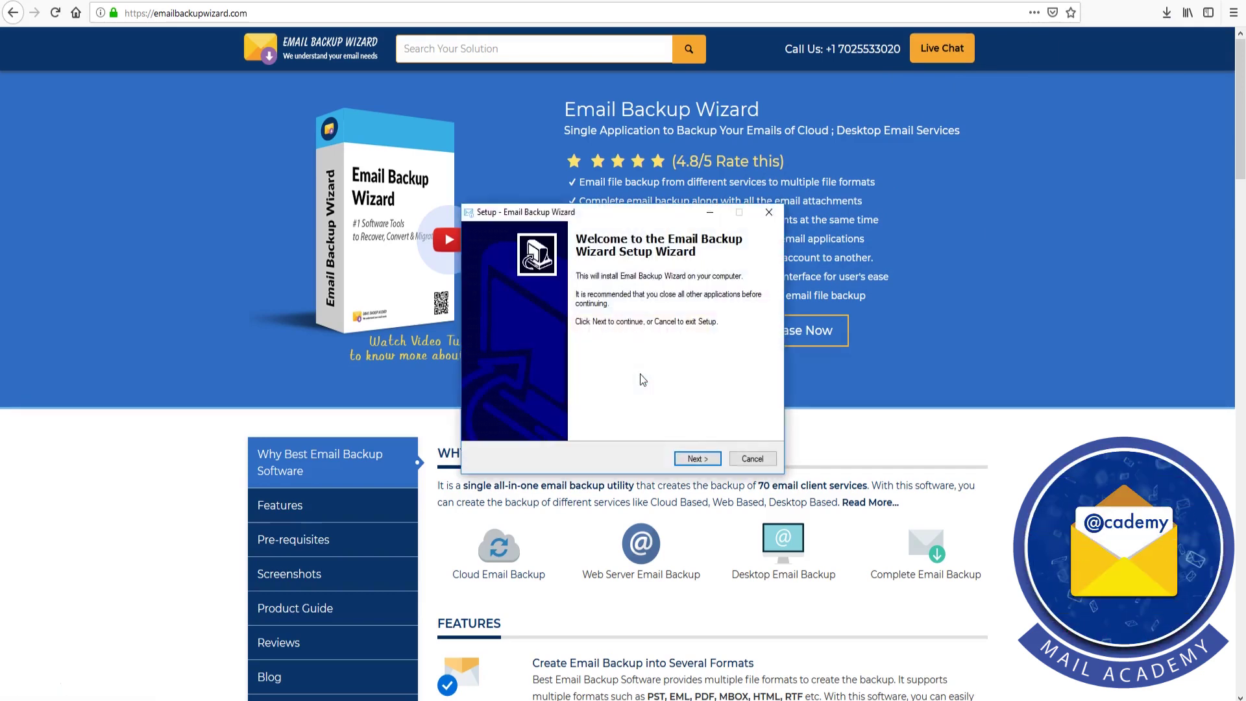
left_click(705, 458)
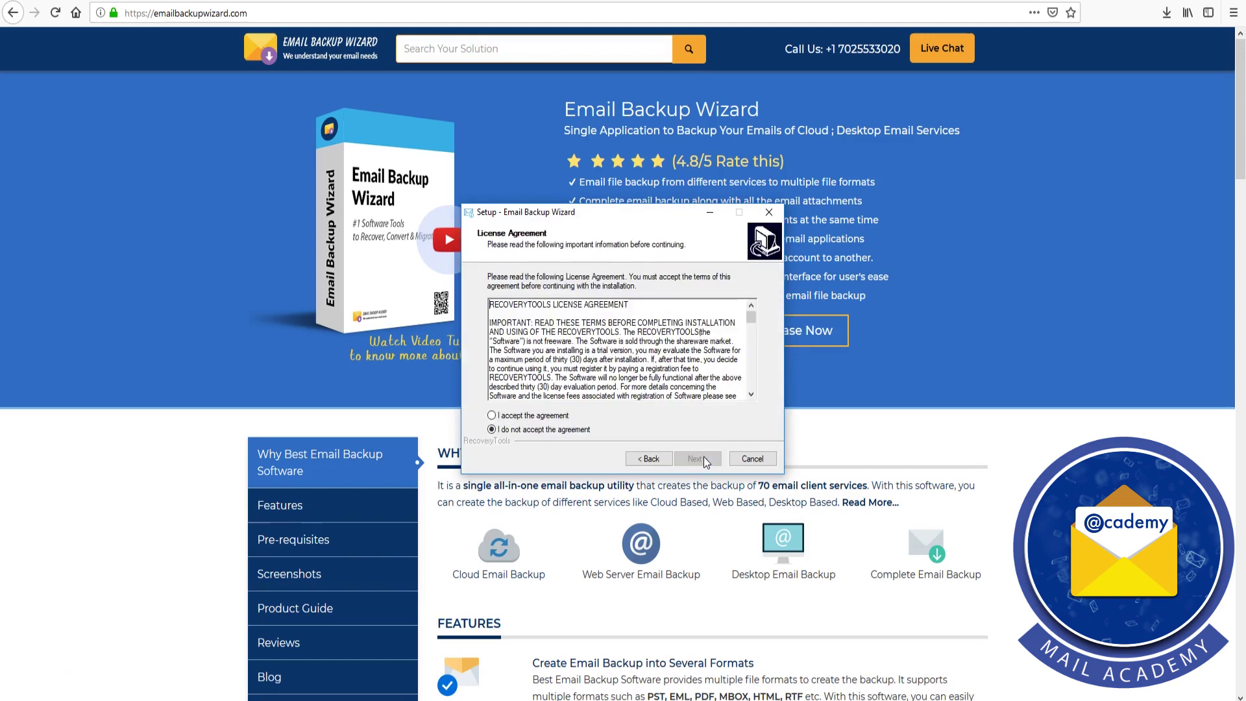
left_click(492, 416)
left_click(697, 459)
left_click(697, 459)
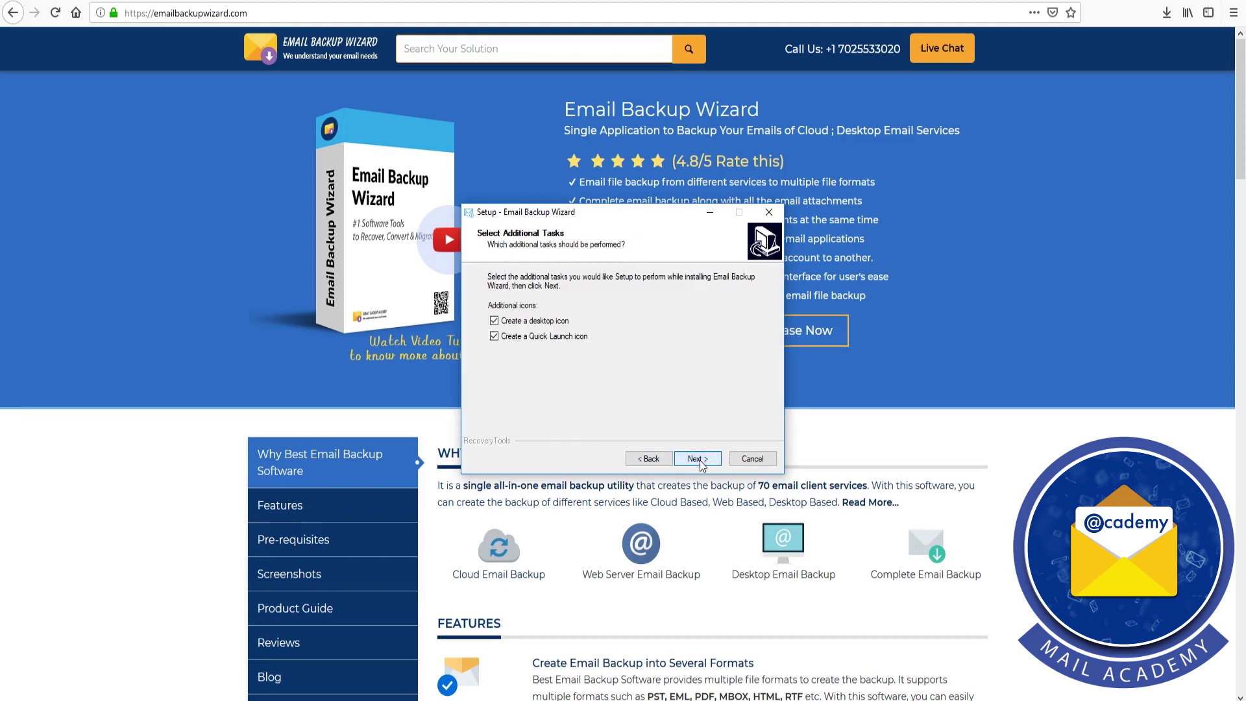
left_click(697, 459)
left_click(697, 458)
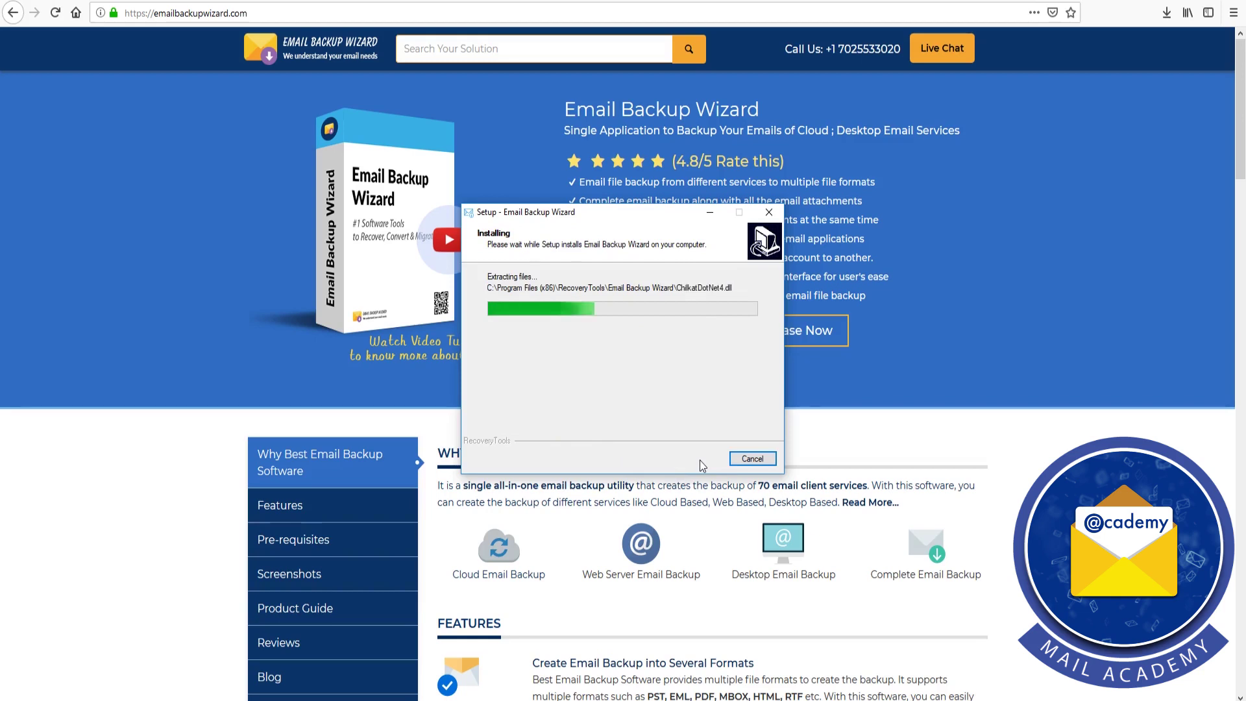
left_click(697, 459)
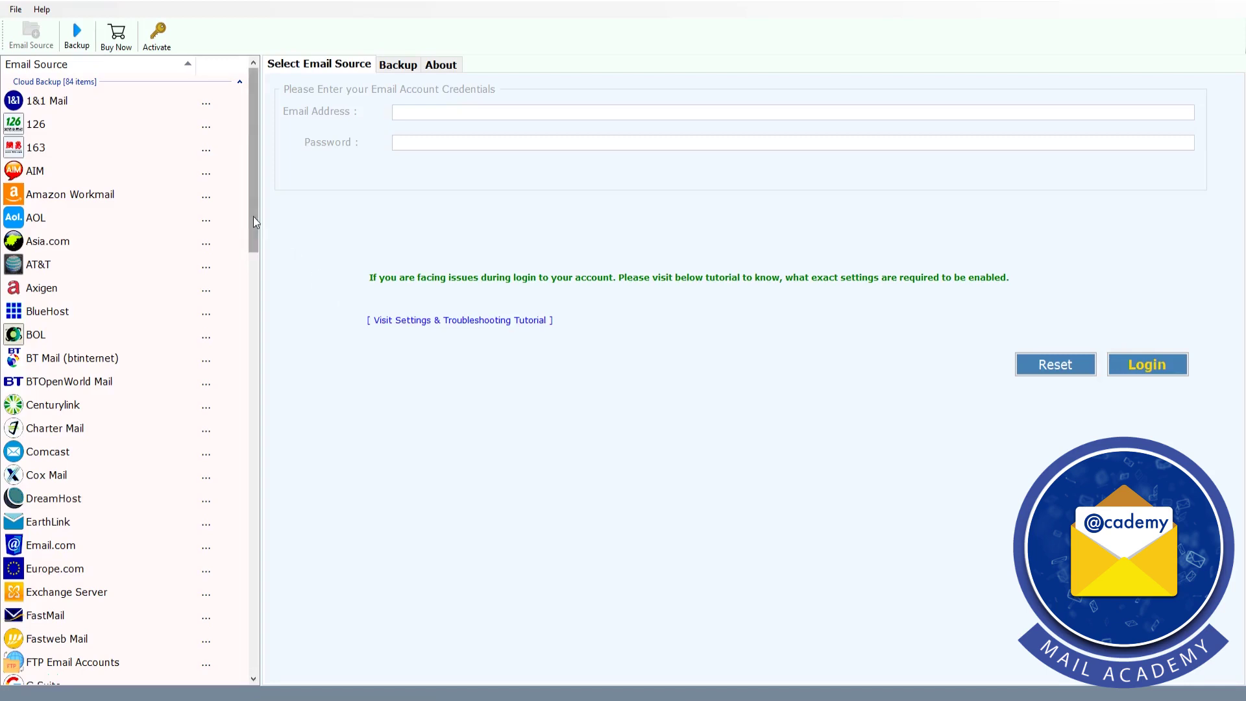
Choose SquirrelMail Webmail as the source, enter the account's email address and password, and log in
left_click_drag(253, 217, 255, 539)
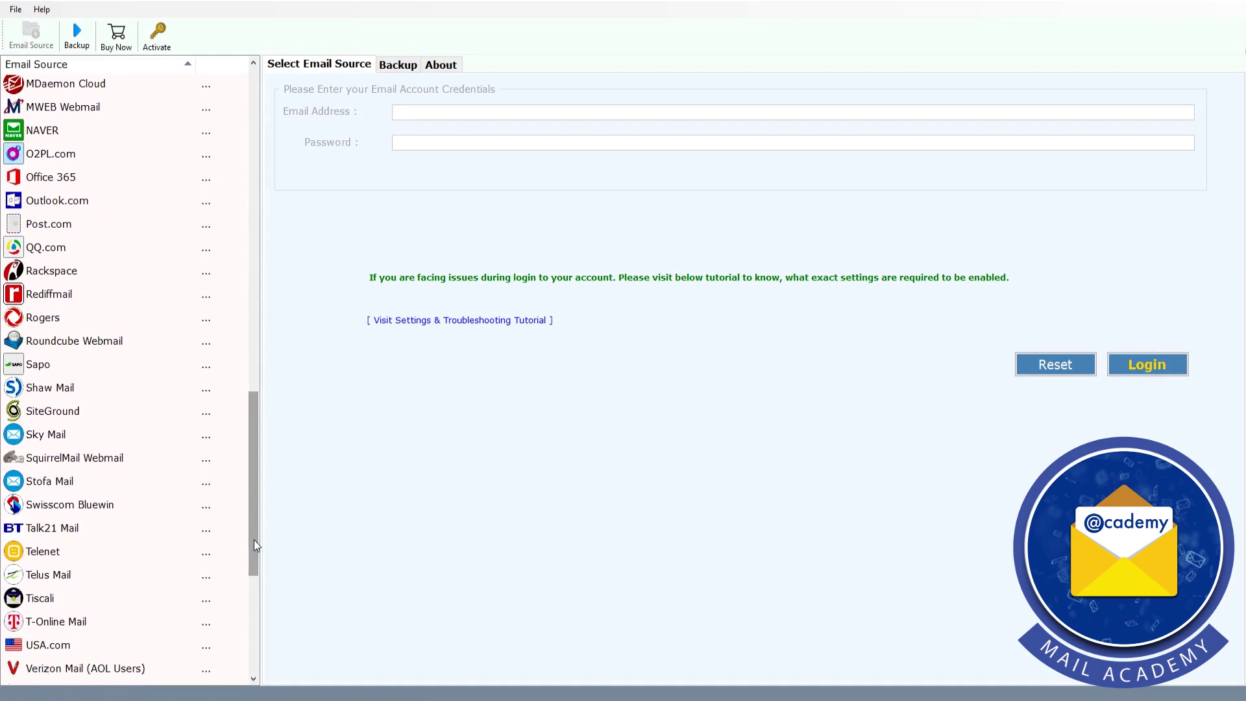
left_click(107, 458)
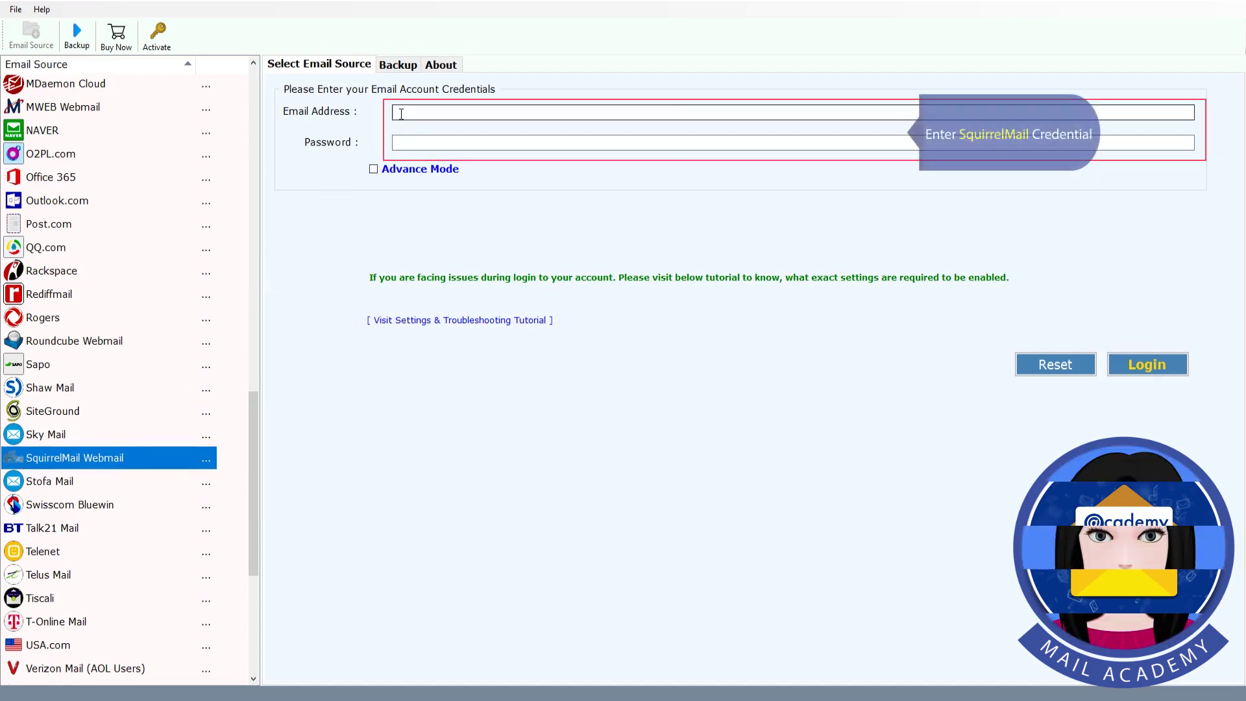
left_click(401, 114)
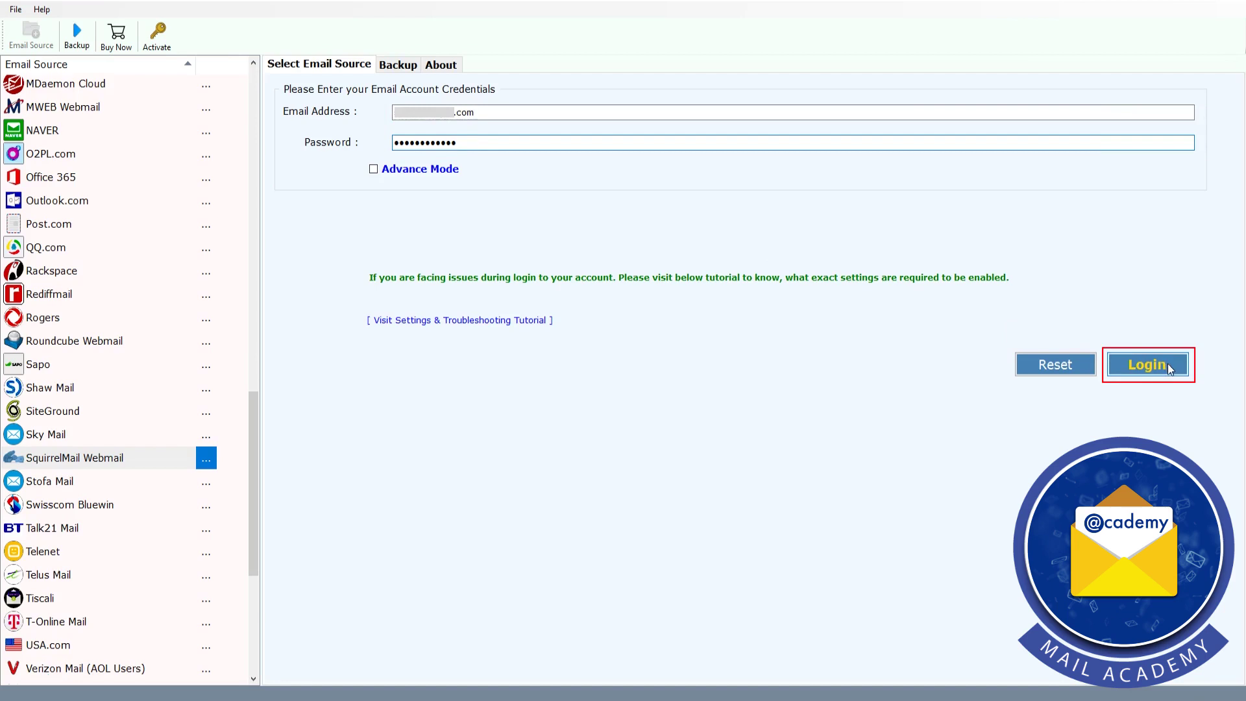
left_click(1147, 365)
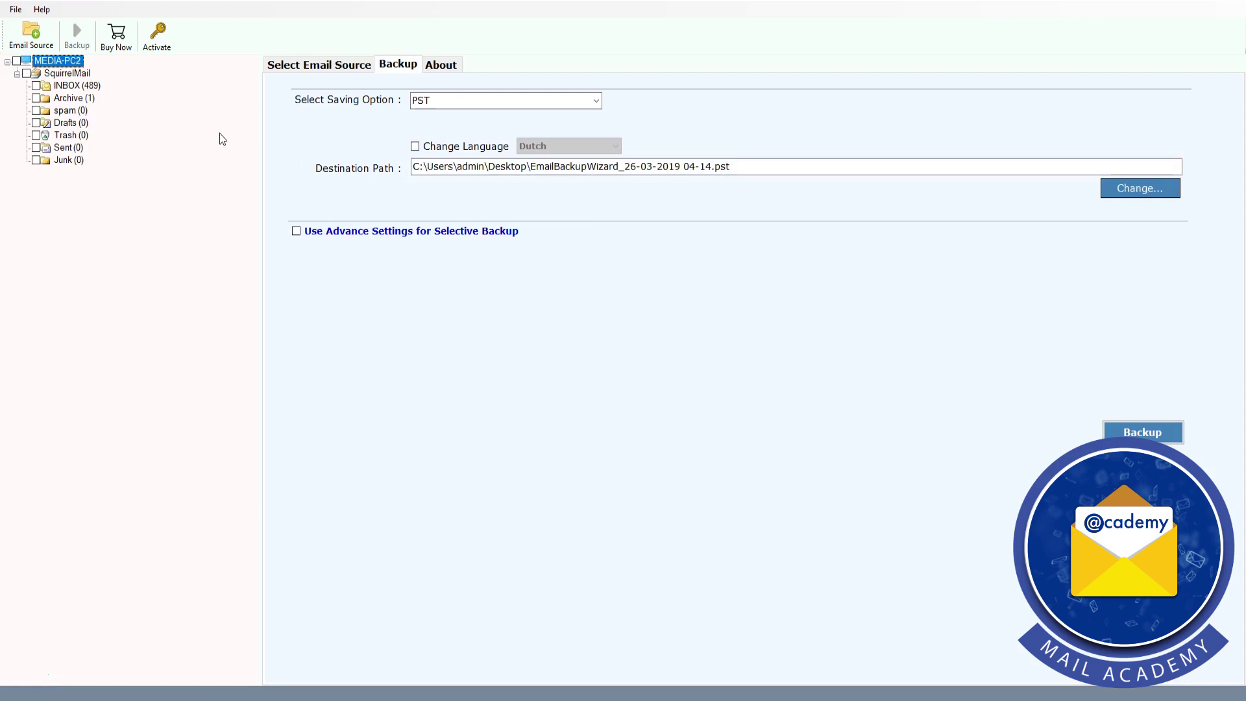
Select the whole SquirrelMail mailbox, choose PST output, and enable language change with Dutch
left_click(27, 74)
left_click(595, 102)
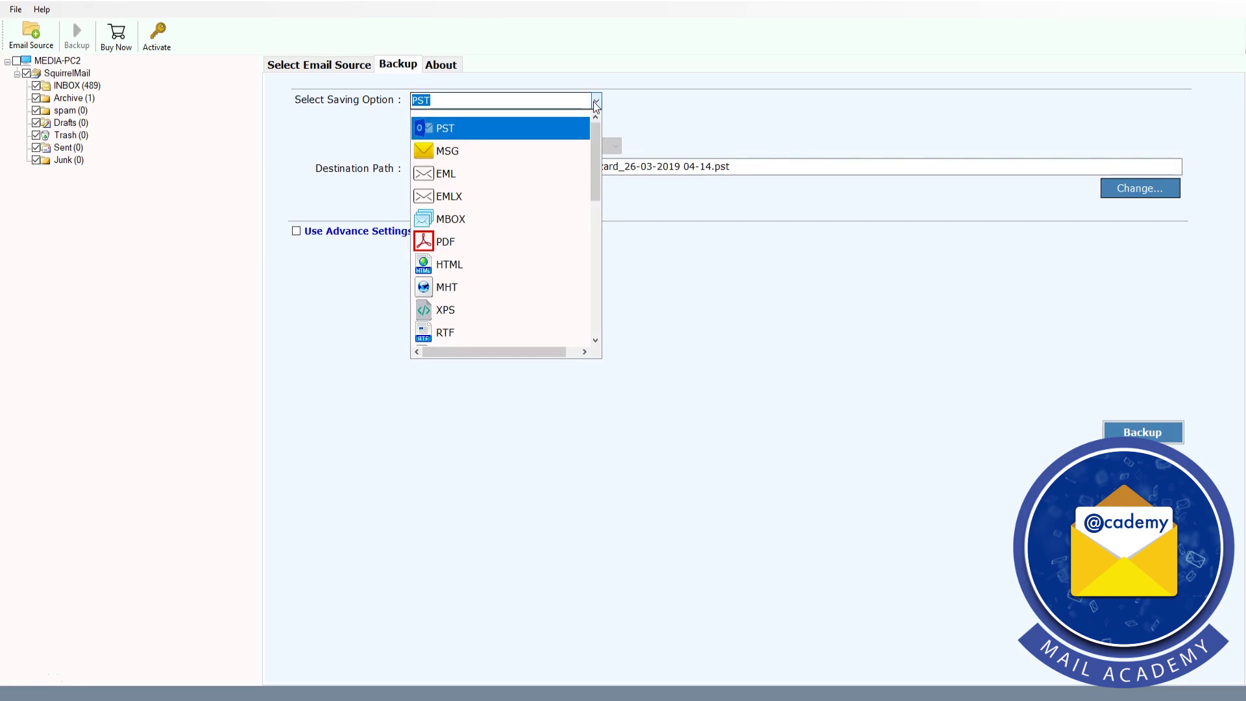
left_click(544, 130)
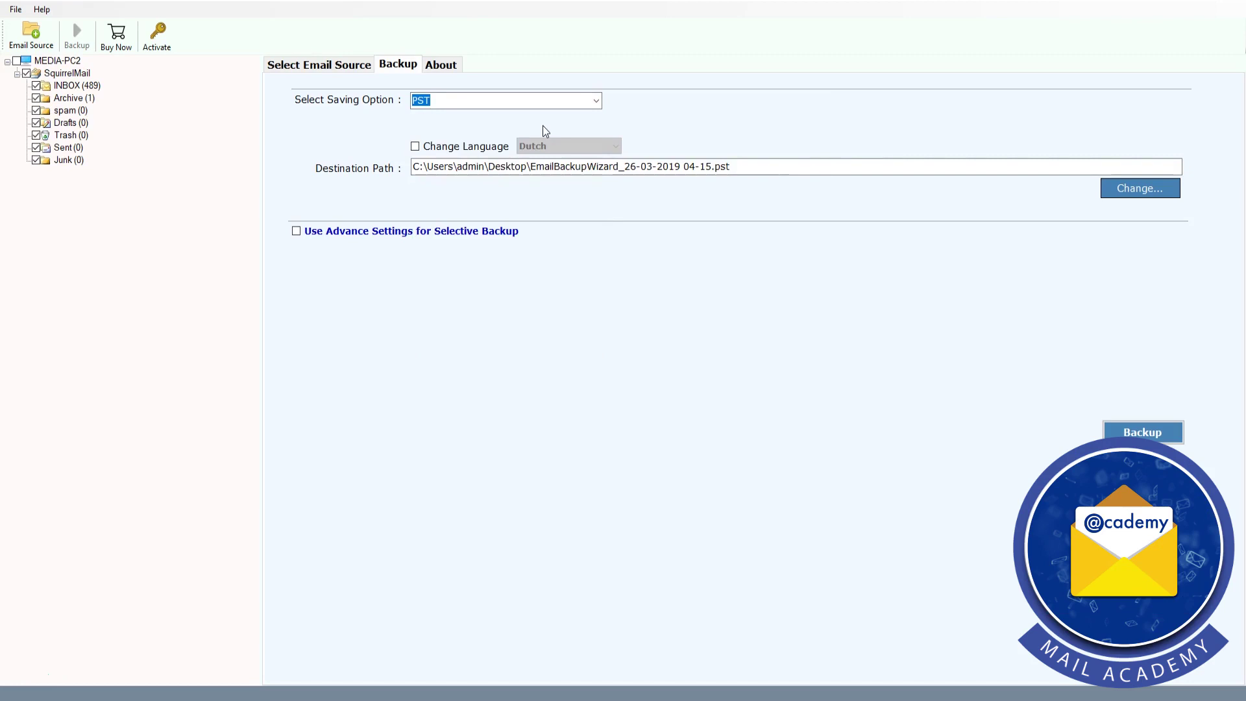
left_click(415, 147)
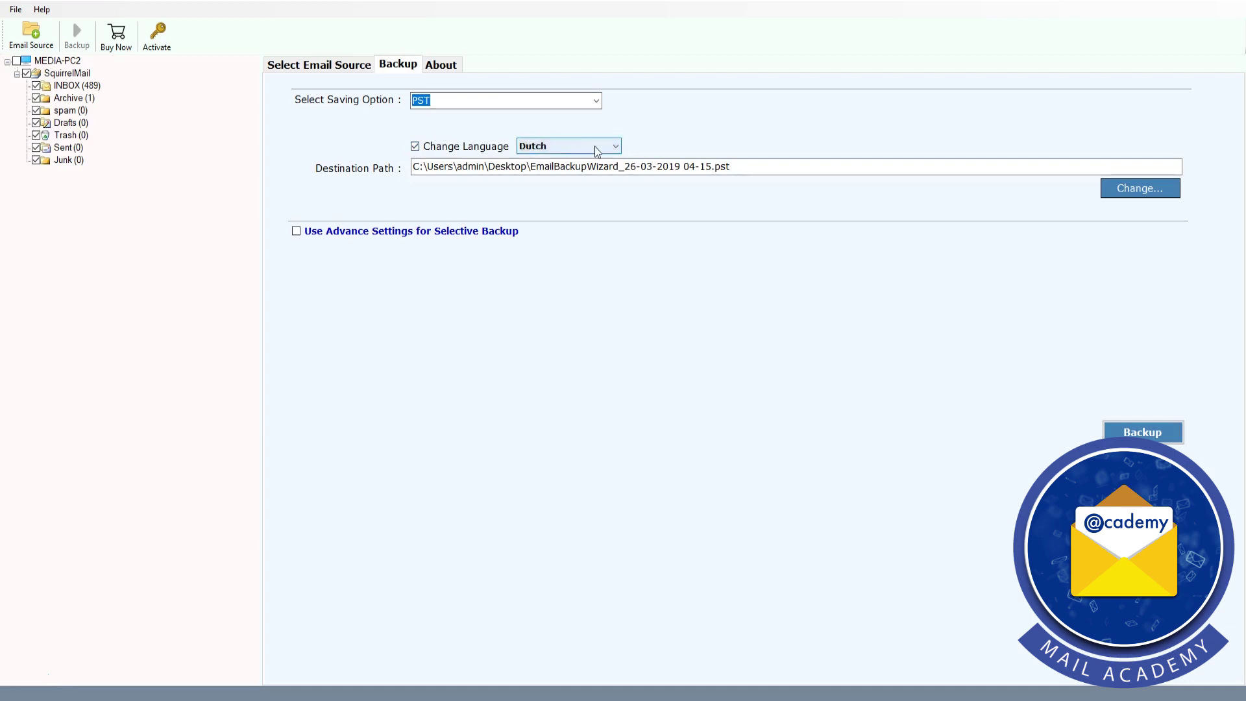
left_click(616, 148)
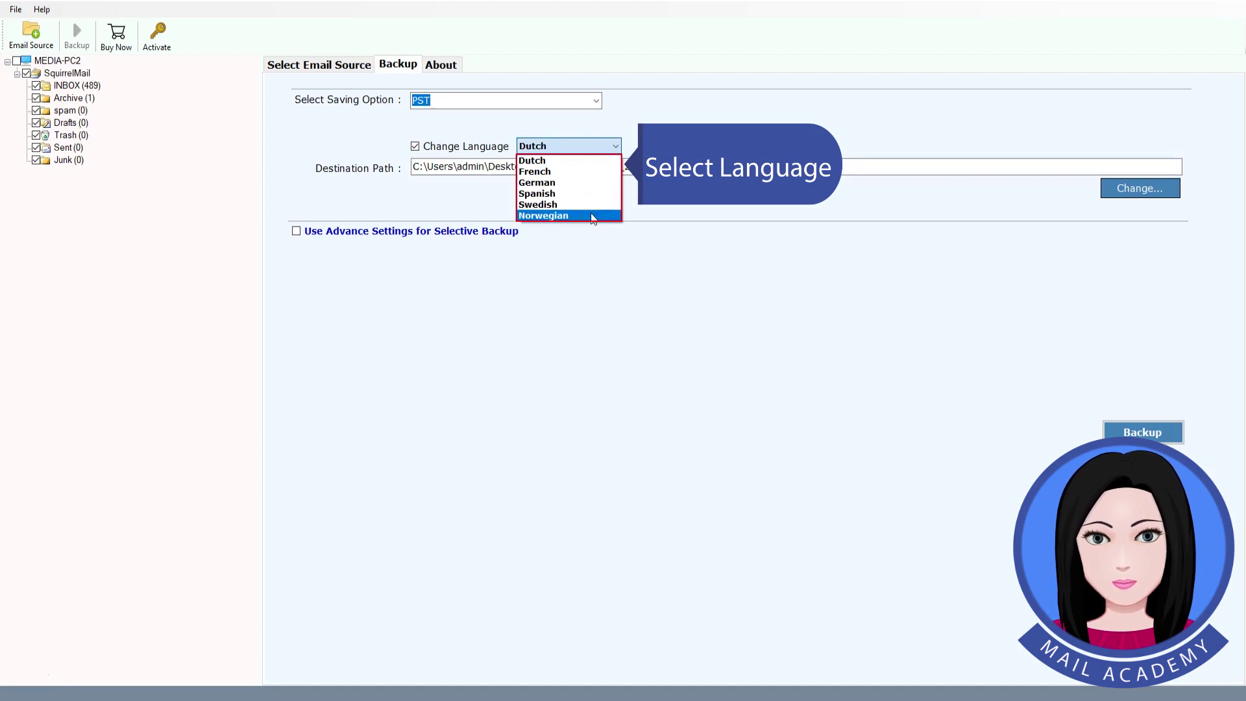
left_click(584, 162)
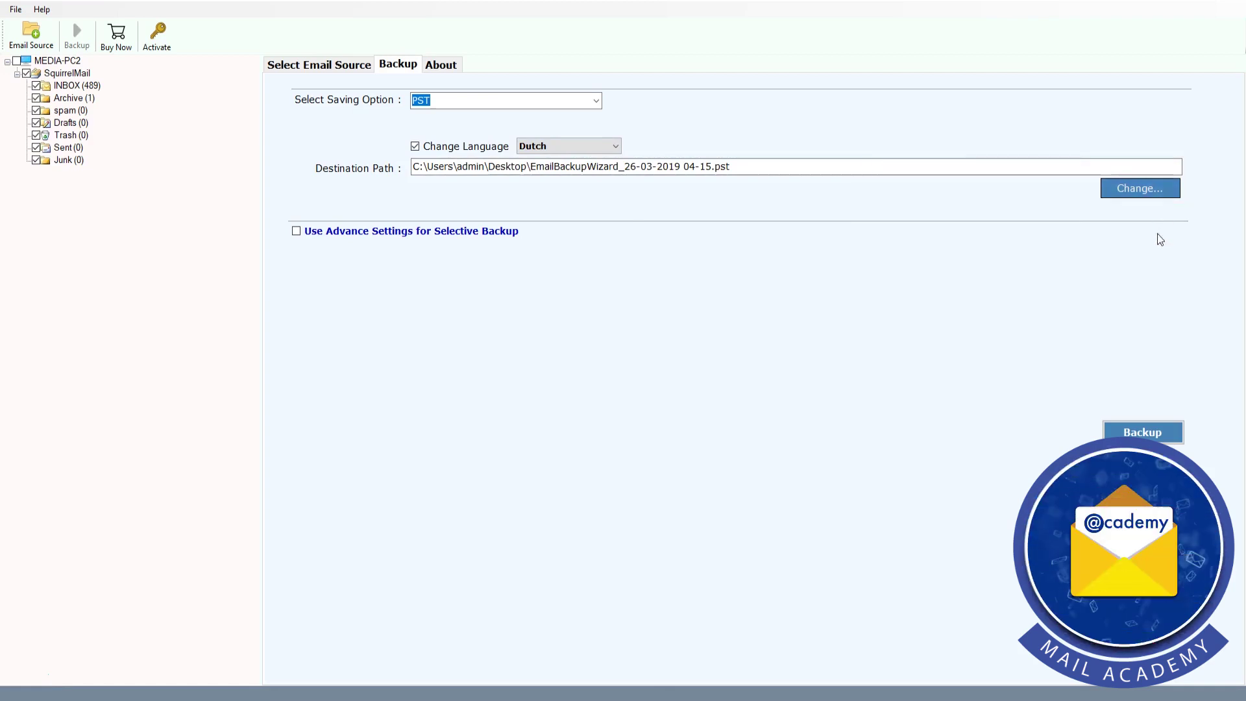
Run the backup, then dismiss the completion and trial-limitation messages to reach the saving log
left_click(1158, 433)
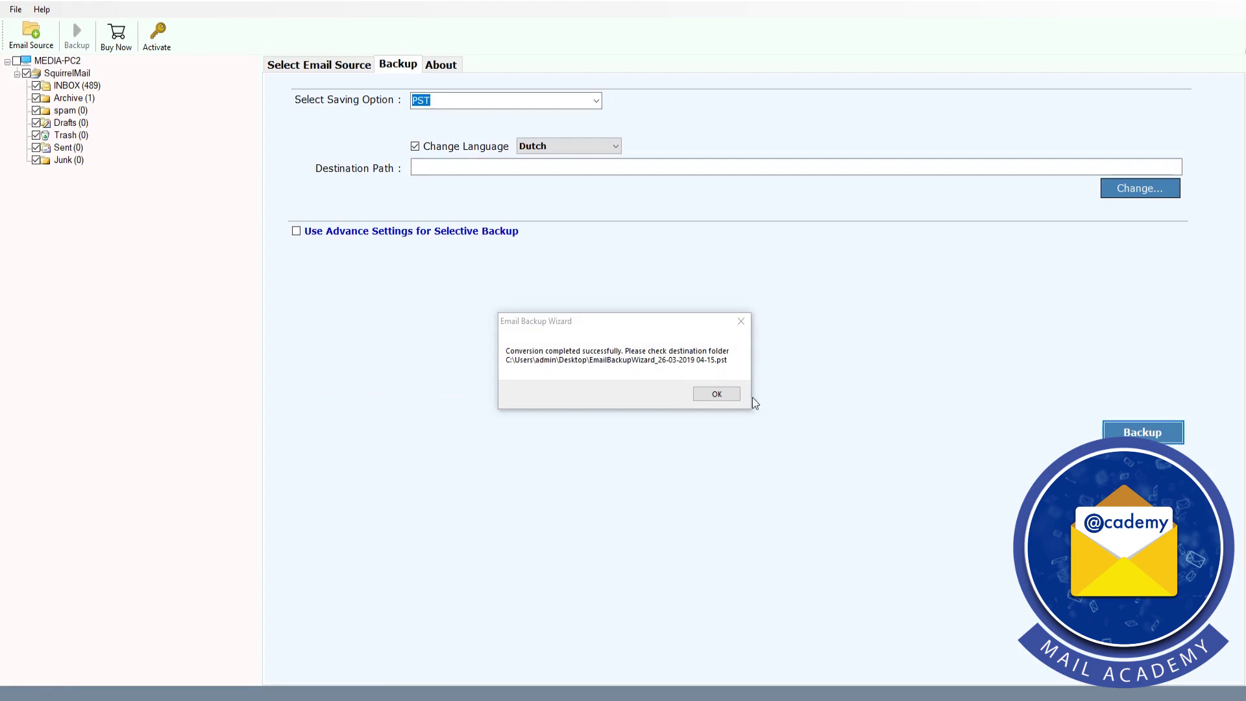
left_click(716, 395)
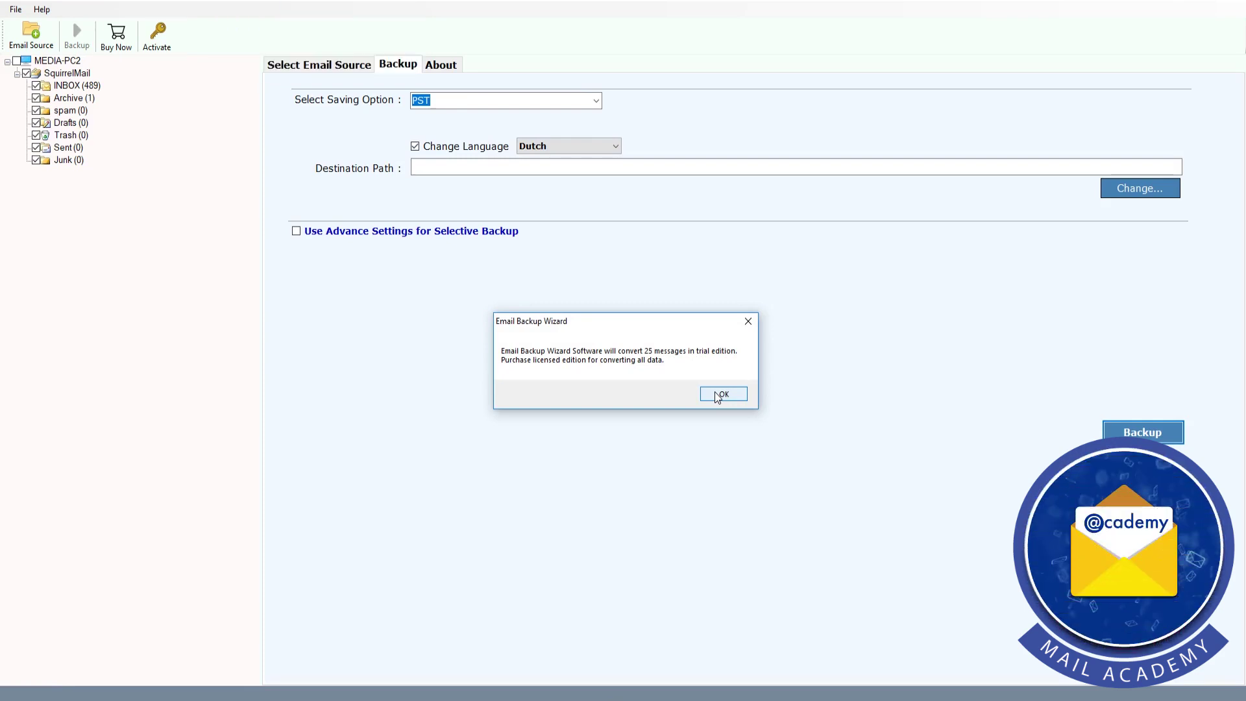
left_click(719, 395)
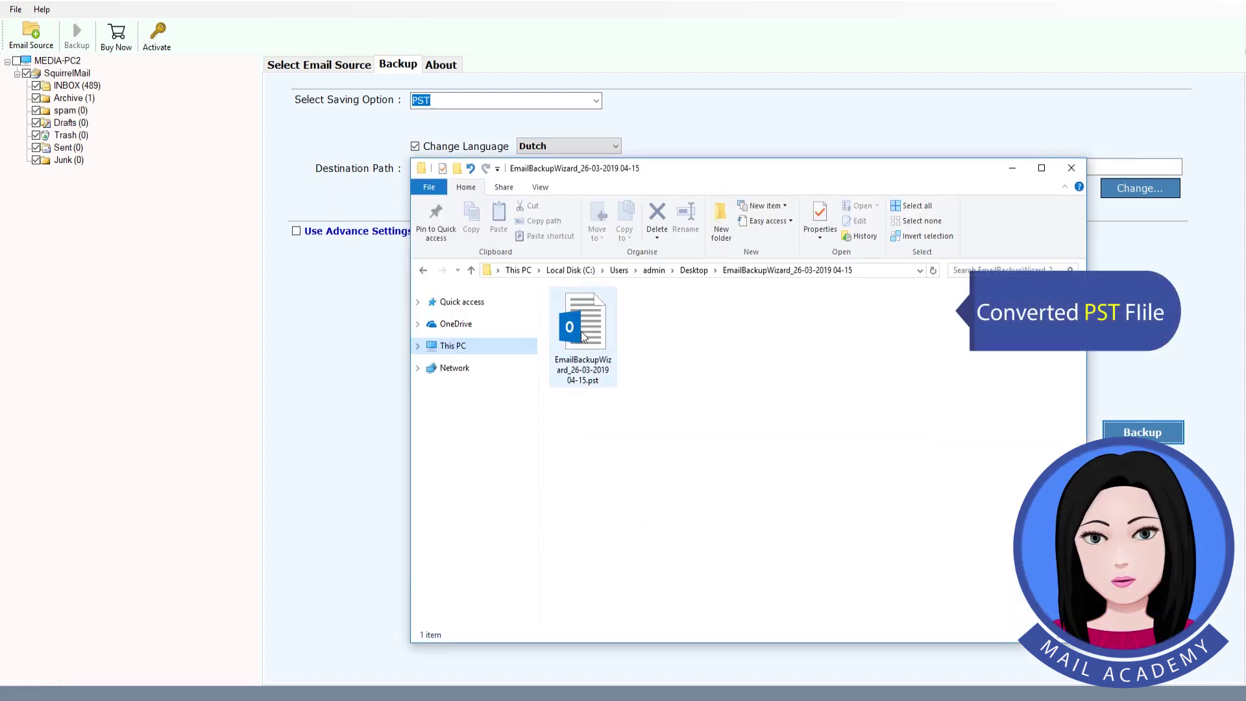
left_click(583, 337)
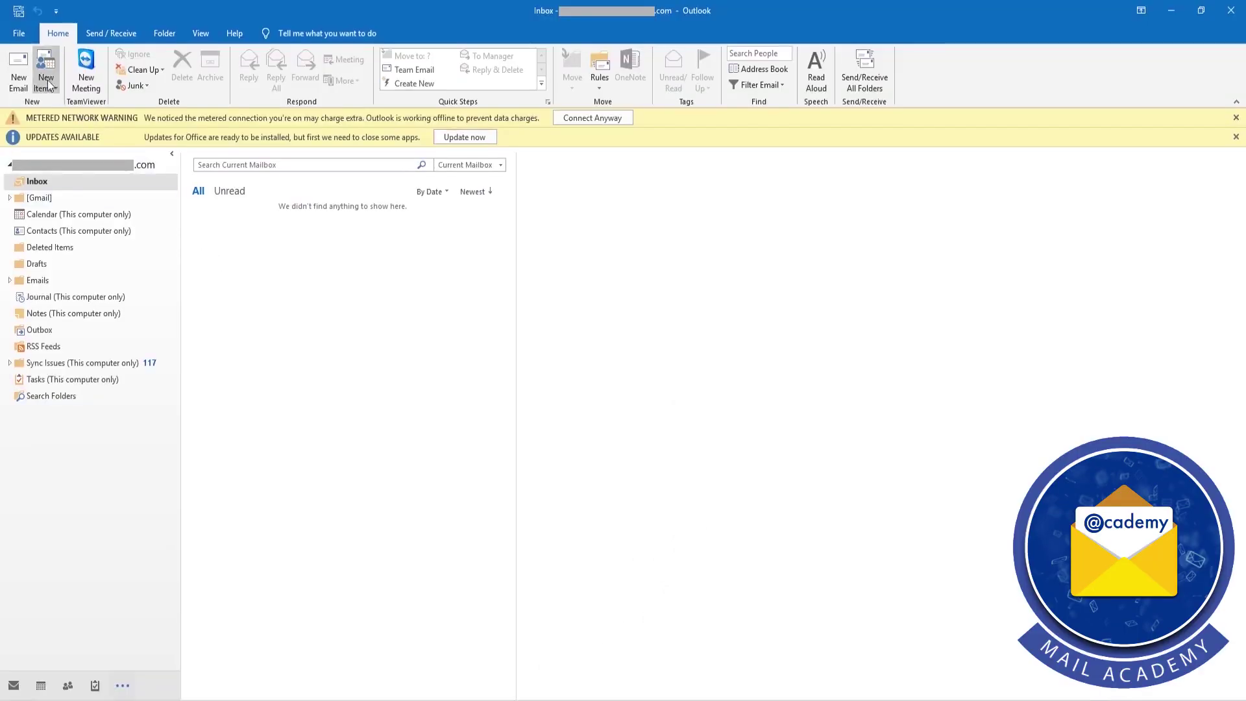
left_click(20, 34)
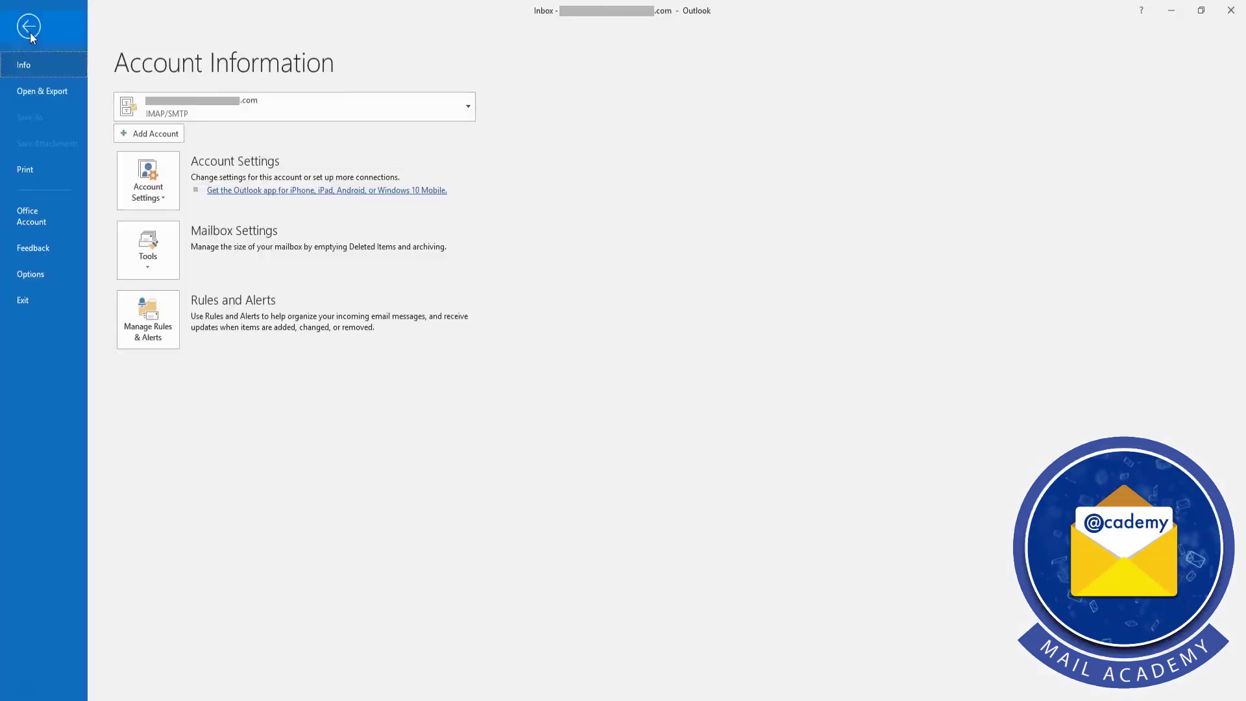
left_click(36, 94)
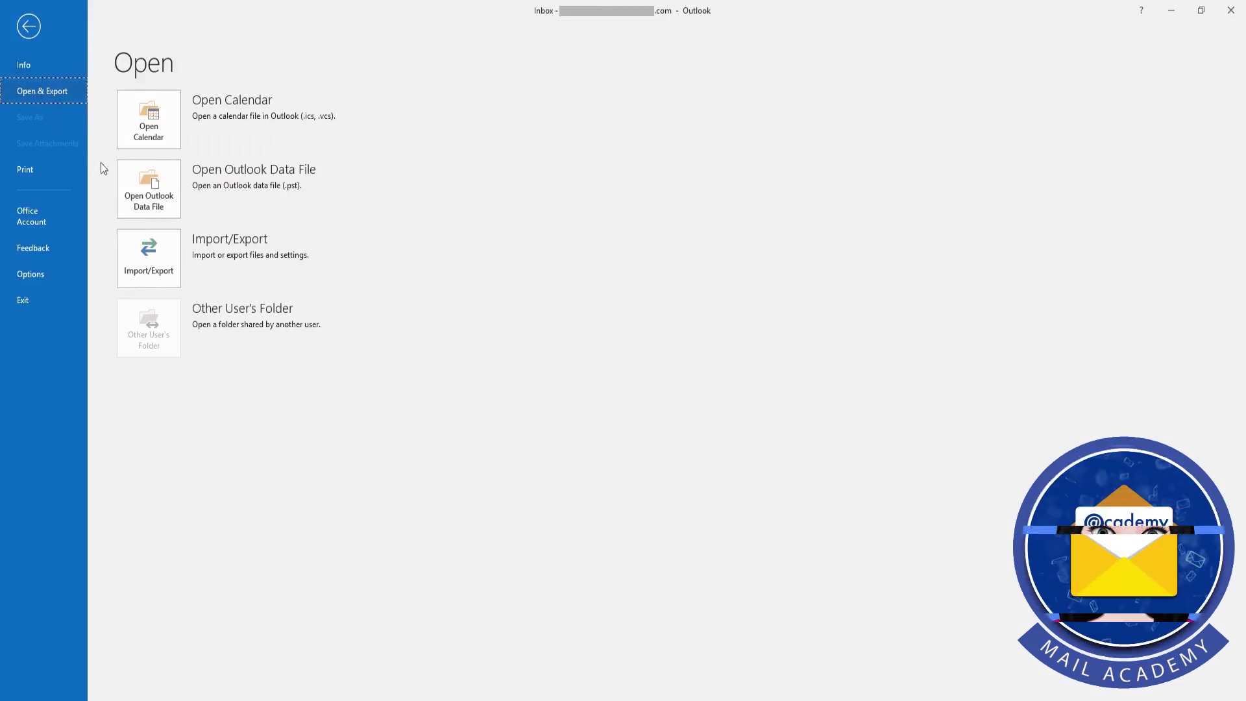
left_click(148, 188)
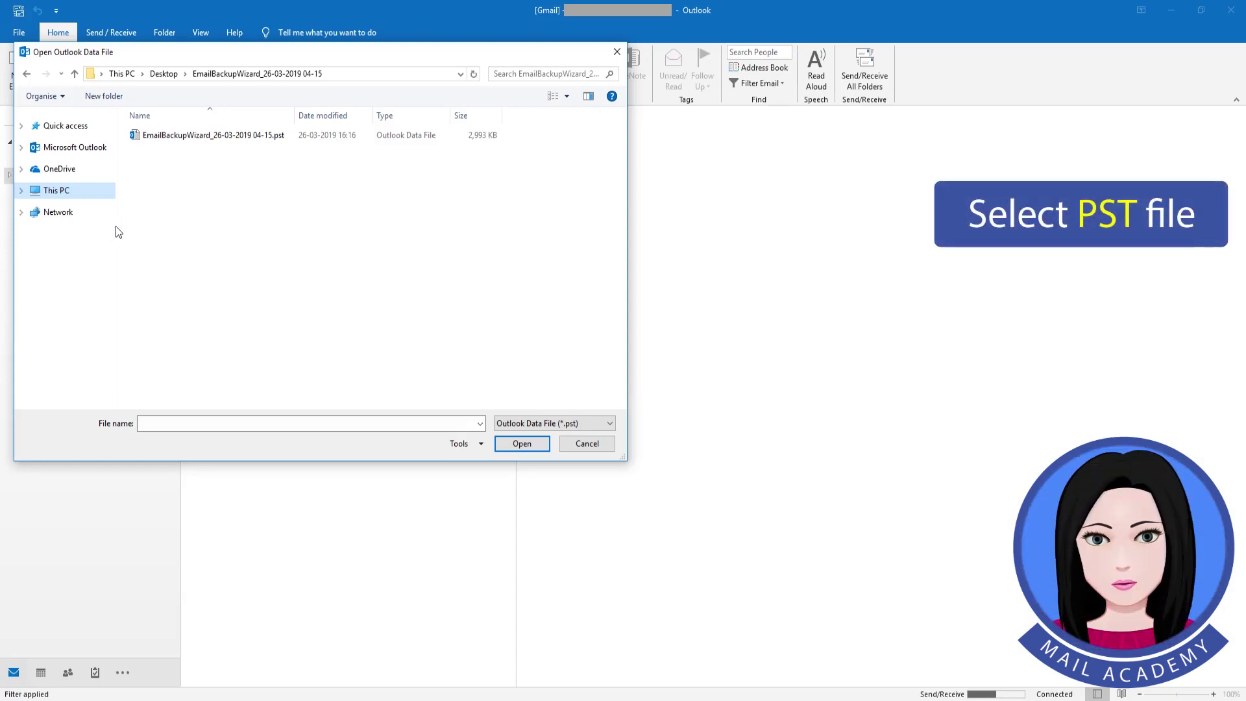
left_click(171, 138)
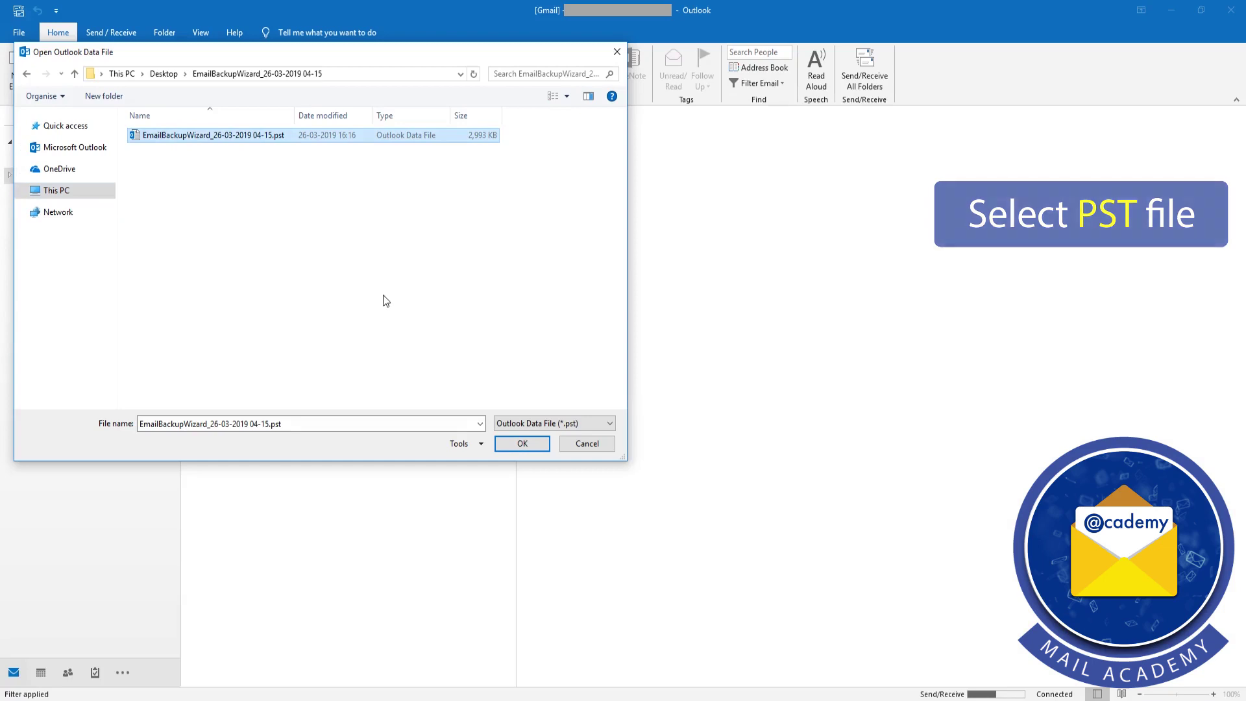
left_click(543, 448)
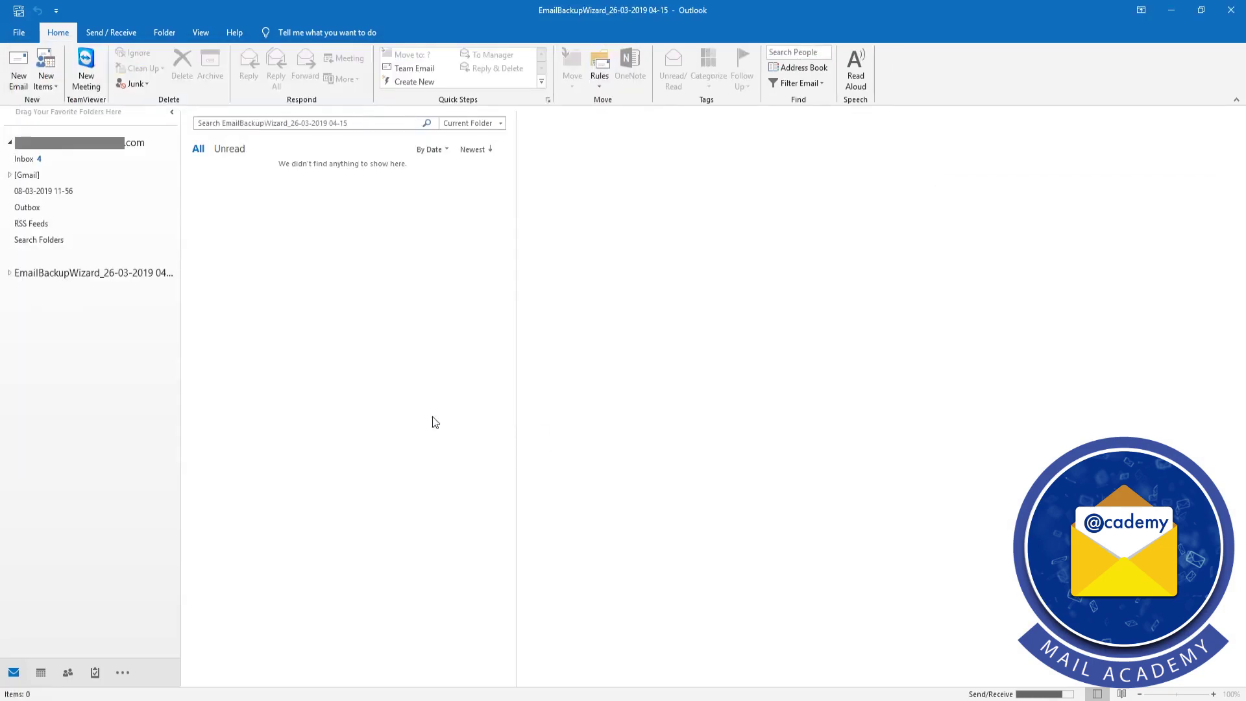
Expand the EmailBackupWizard data file and open its Postvak IN folder with 25 emails
left_click(11, 273)
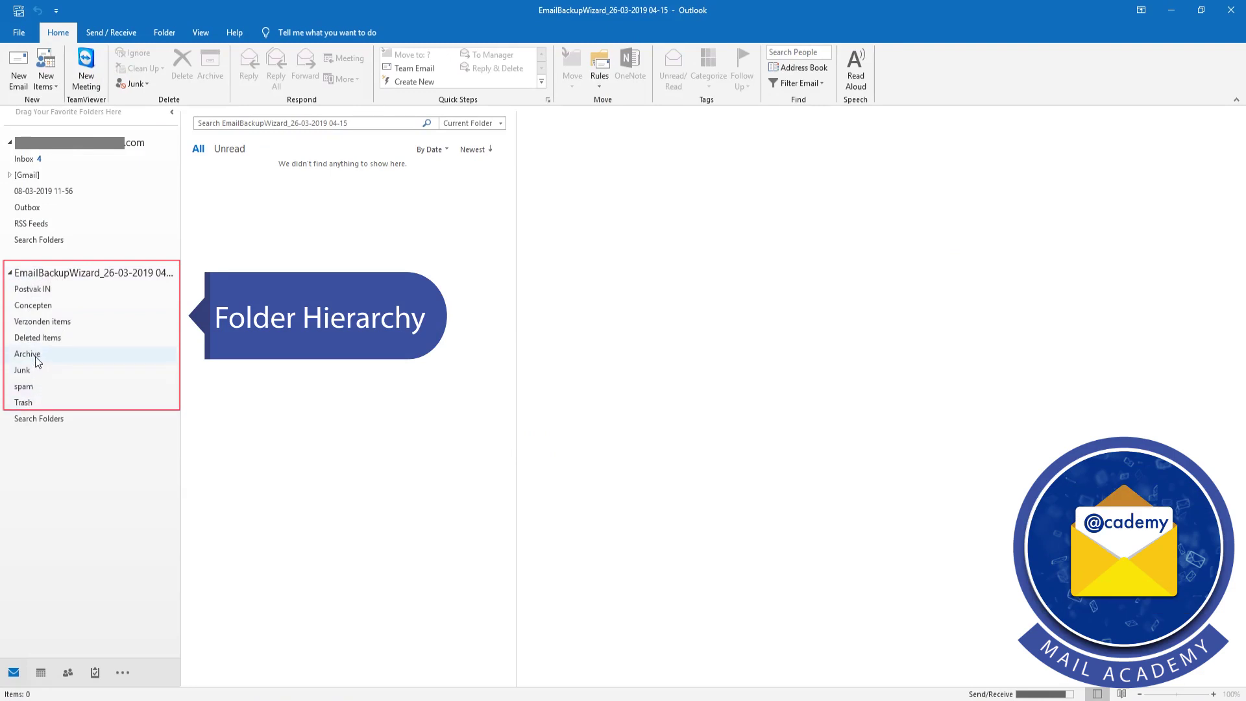
left_click(53, 292)
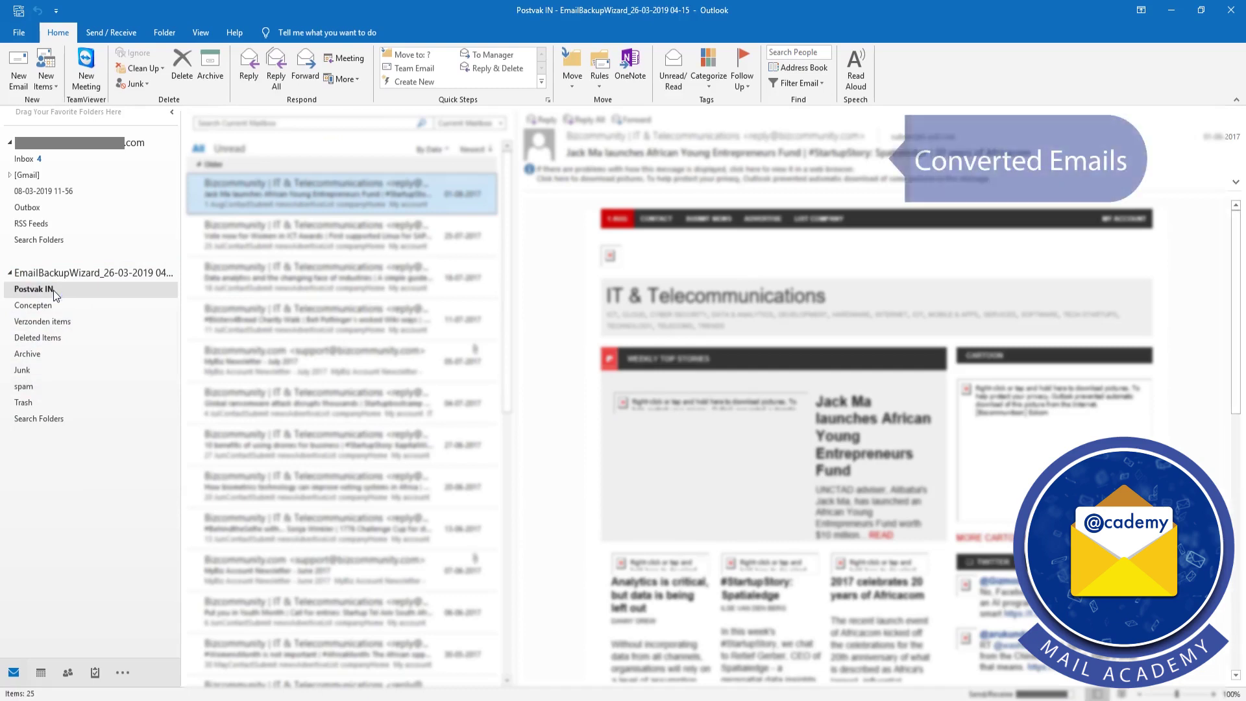